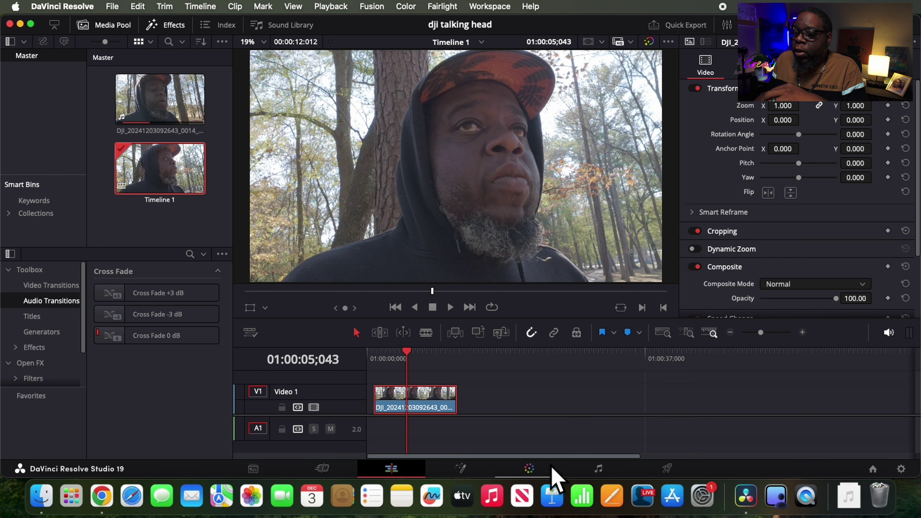
On the Color page, add serial nodes 02 and 03 after node 01.
click(529, 469)
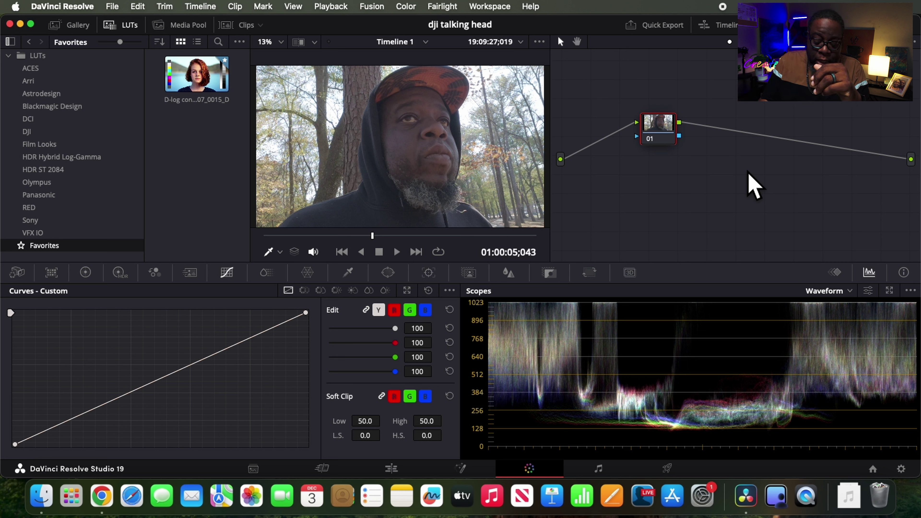
key(alt+s)
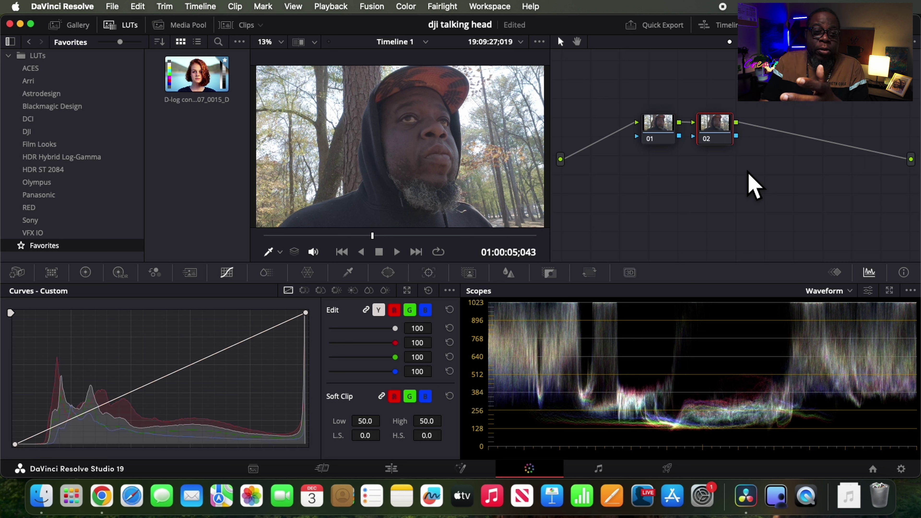
key(alt+s)
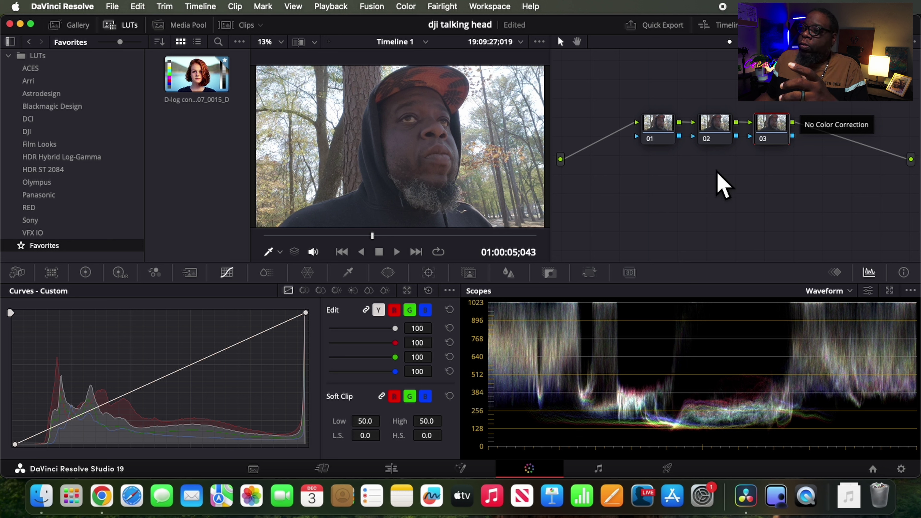
In the primary color wheels, raise node 02's contrast to 1.238 and saturation to 61.80.
click(720, 129)
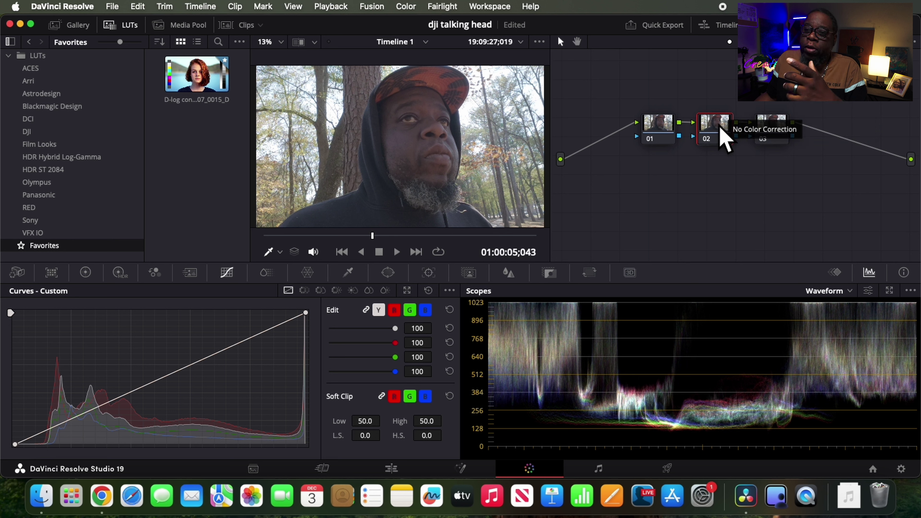
click(90, 274)
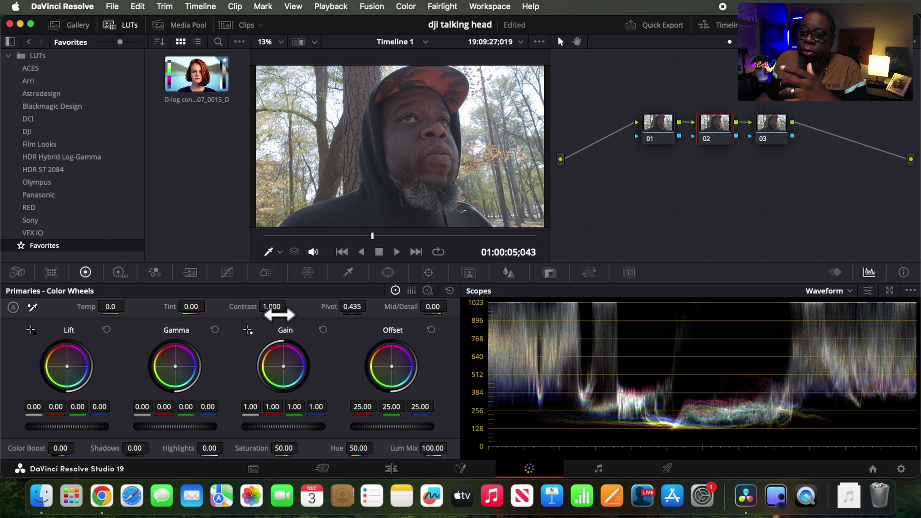
drag(279, 315, 289, 306)
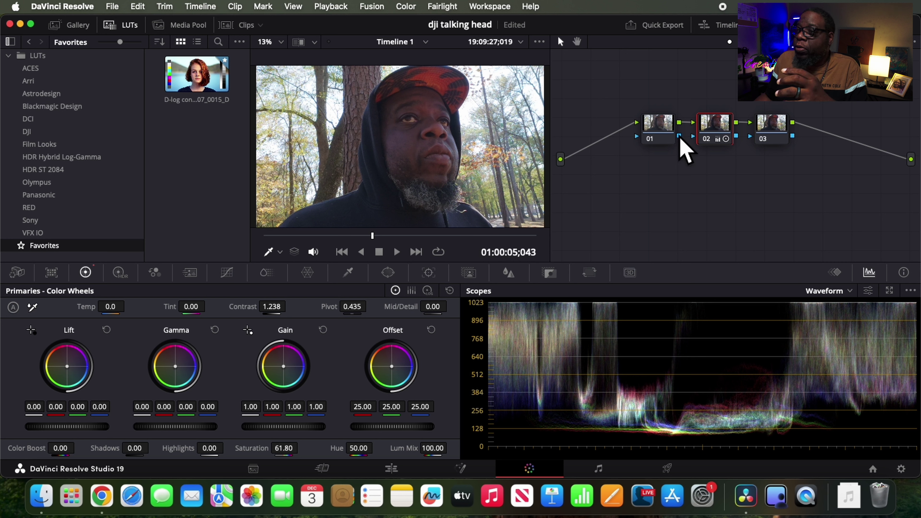
click(666, 127)
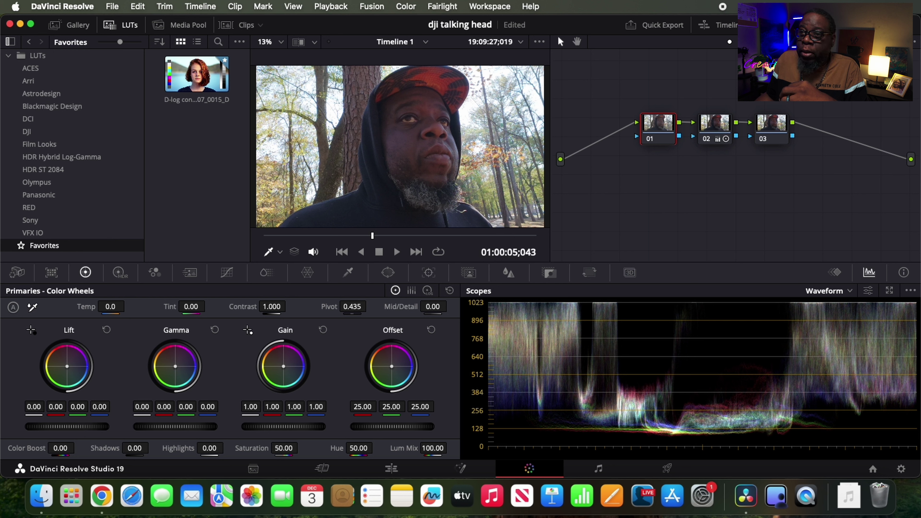
On node 01, set lift to -0.06, gain to 0.78 and shadows to 16.00.
drag(69, 426, 58, 426)
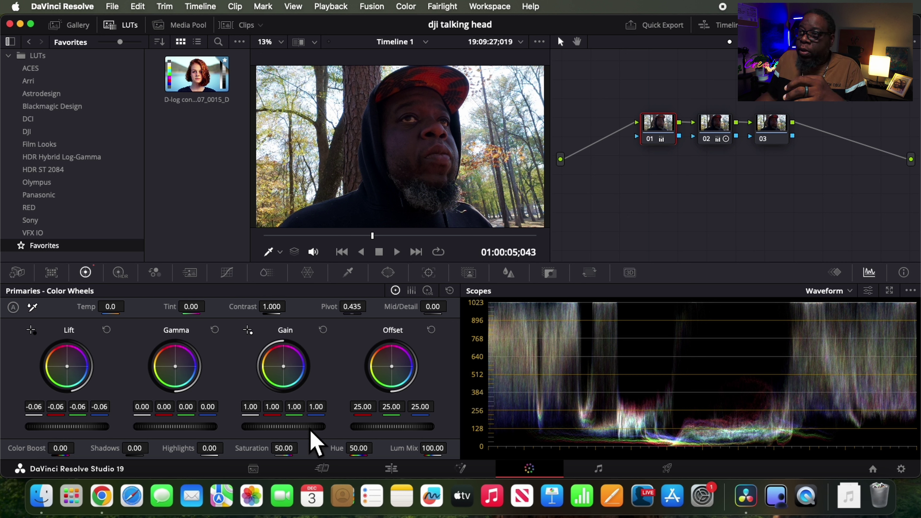
drag(282, 426, 257, 426)
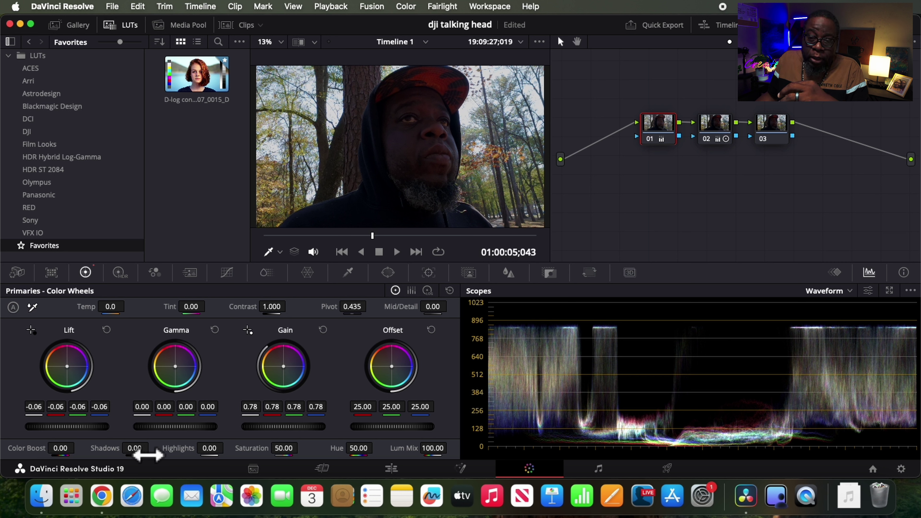
mouse_move(147, 455)
mouse_down()
mouse_move(166, 455)
mouse_move(152, 448)
mouse_up()
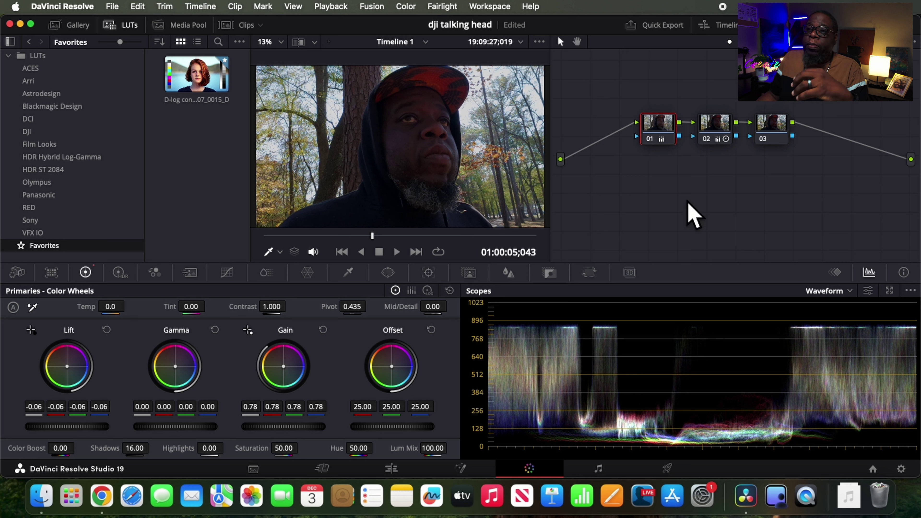
click(781, 122)
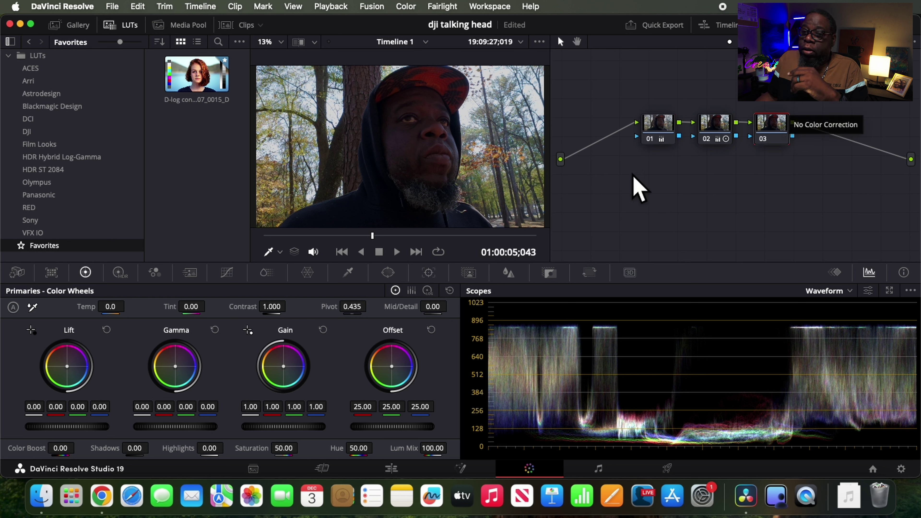
Add curve points on node 03, pulling the shadow point down and the highlight point up.
click(227, 276)
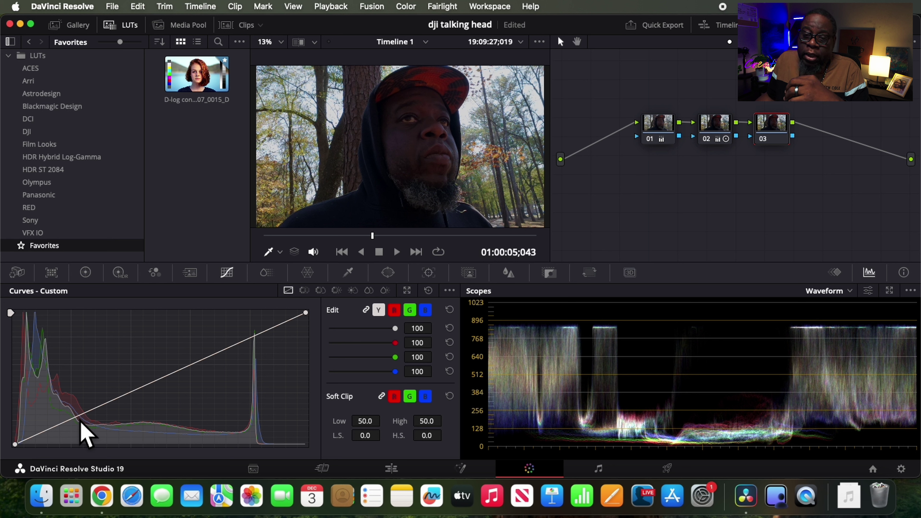
click(73, 418)
drag(77, 422, 78, 429)
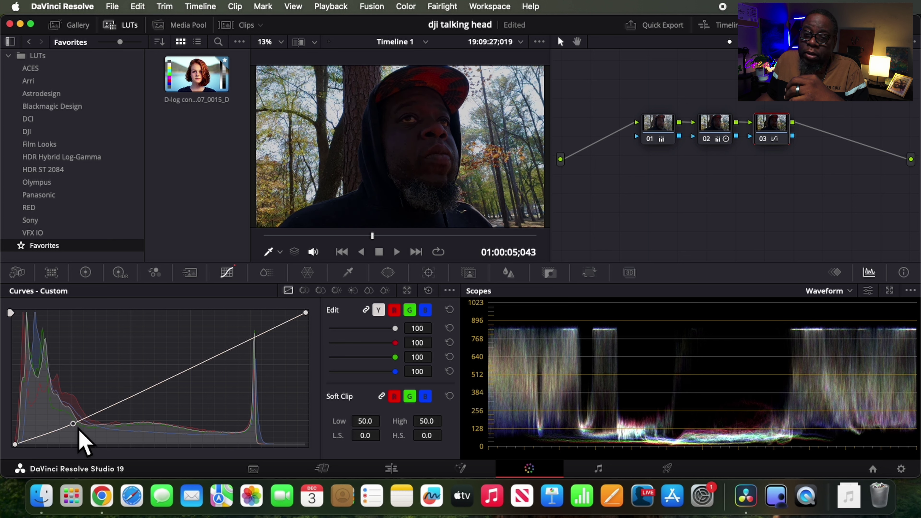
click(268, 337)
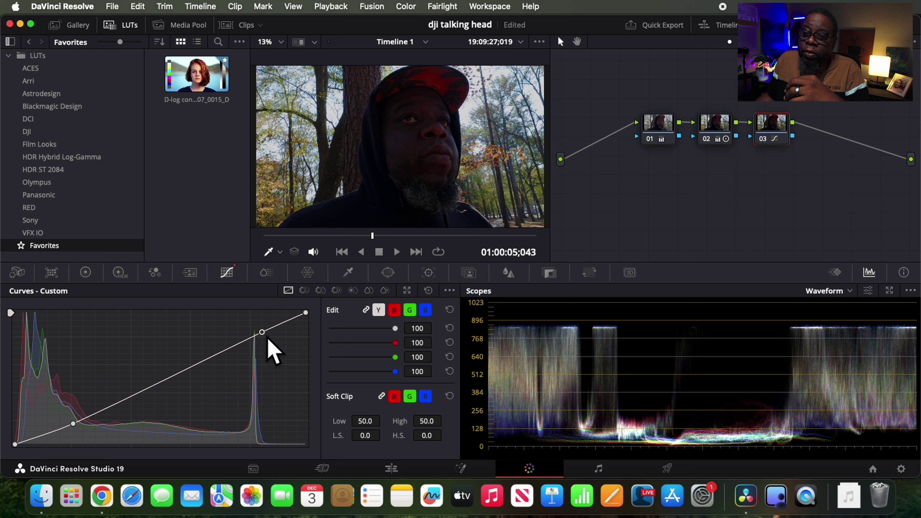
drag(267, 338, 268, 331)
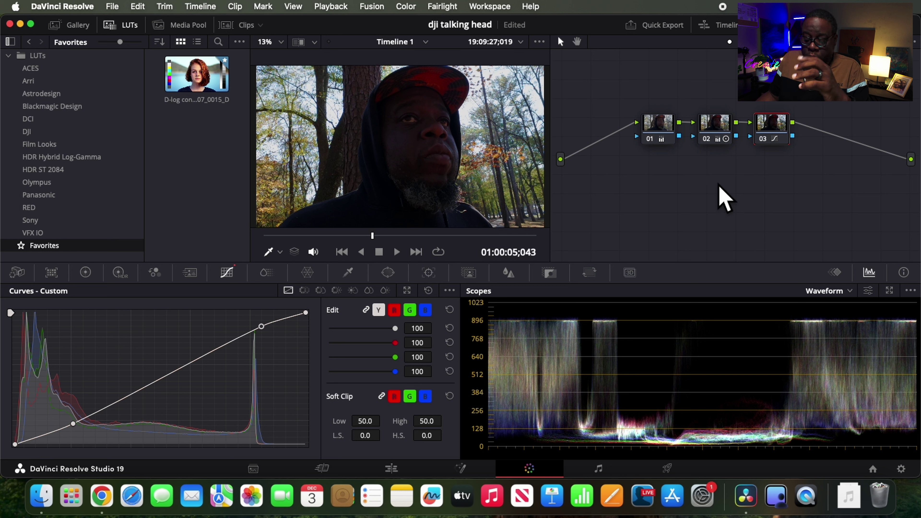
Add node 04 below node 03 and qualify the face's skin tones (hue center 28.3, width 57.5).
key(alt+s)
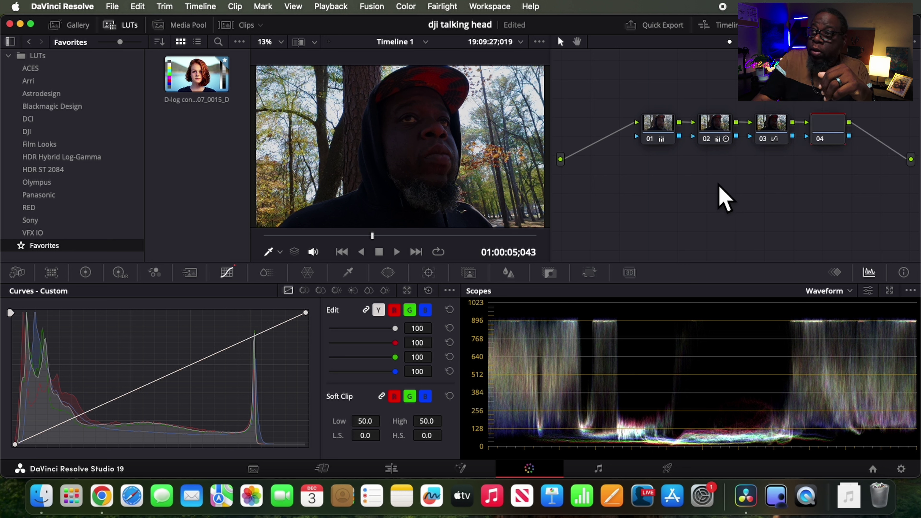
drag(830, 121, 818, 156)
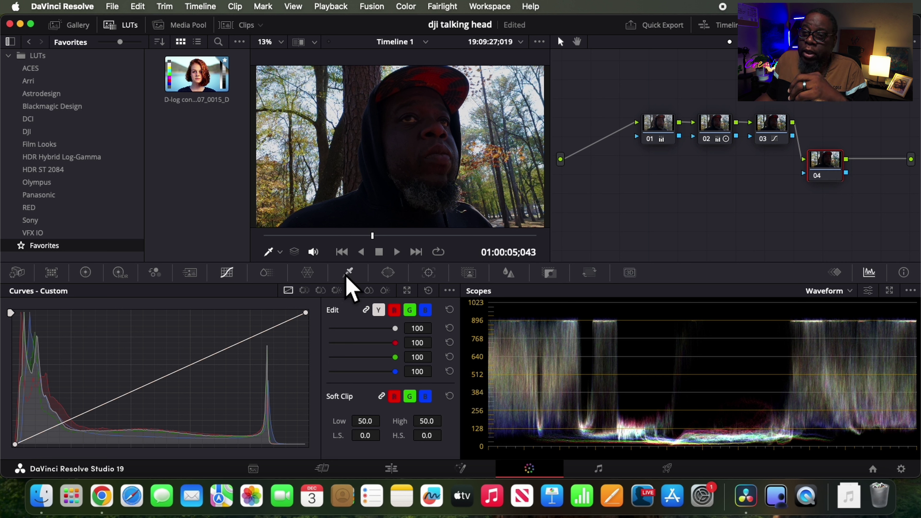
click(354, 276)
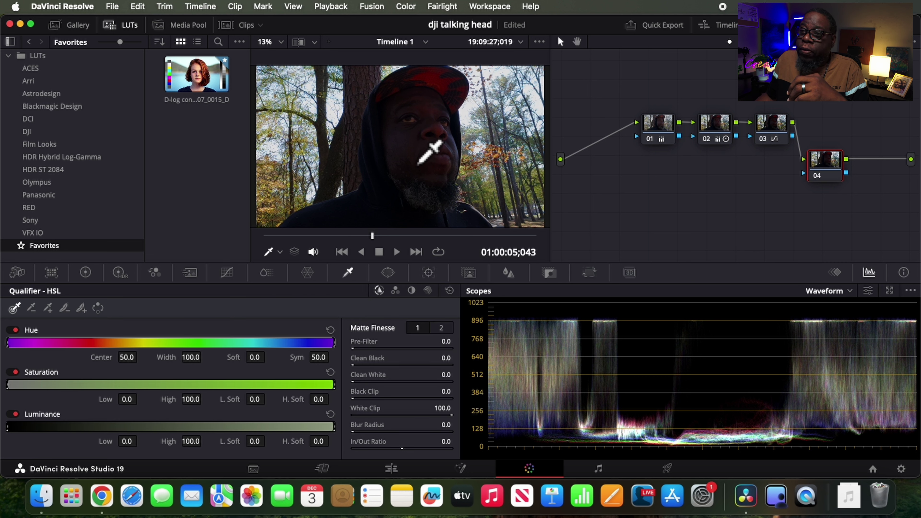
click(411, 177)
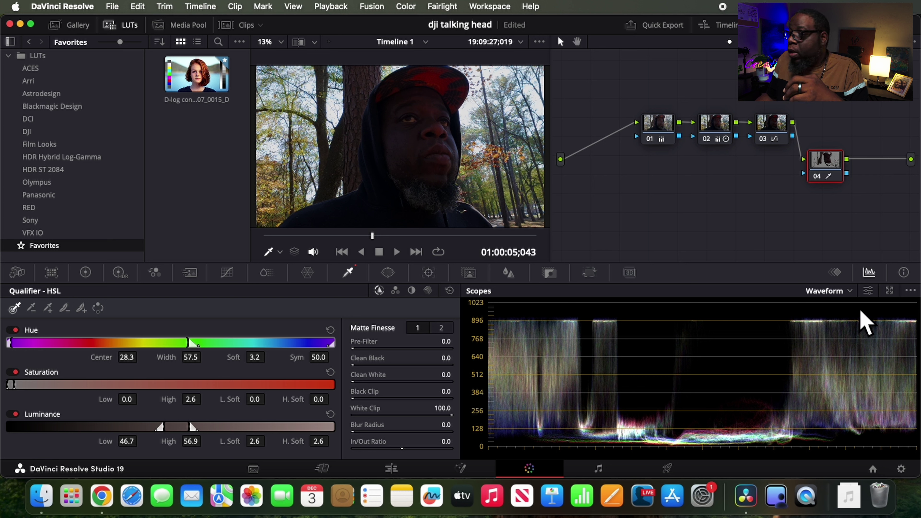
Switch the scope display from waveform to vectorscope and return to the primary color wheels.
click(851, 292)
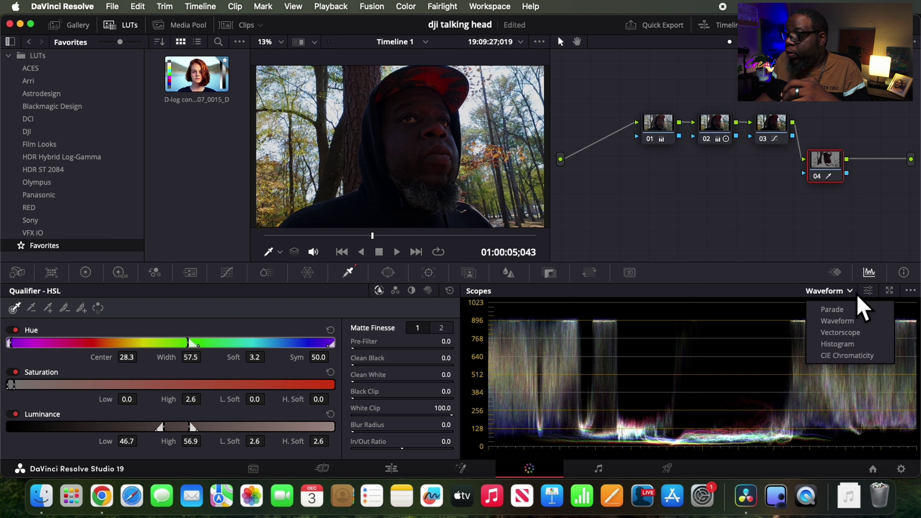
click(840, 333)
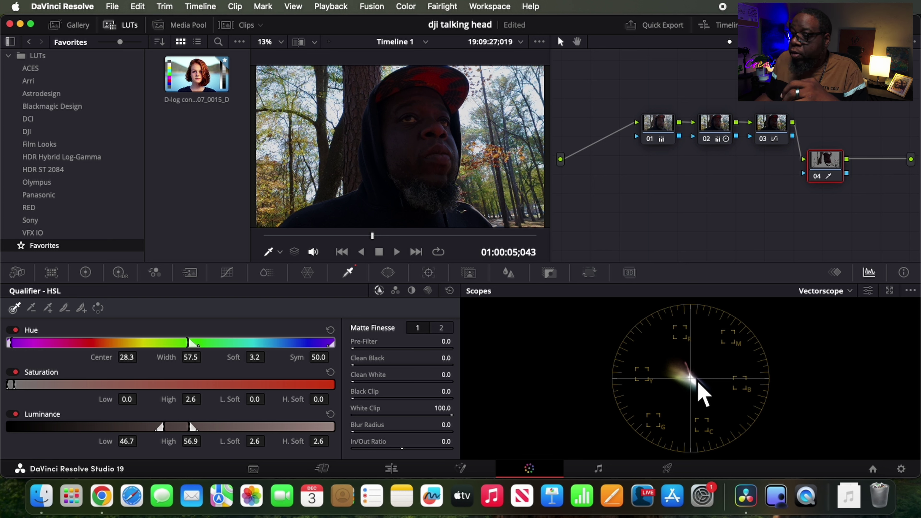
click(86, 273)
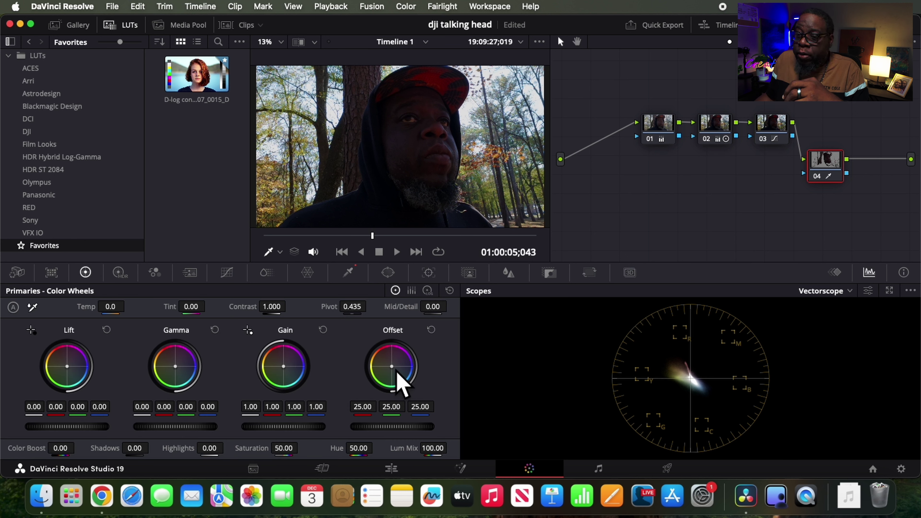
Warm node 04's offset wheel to 27.44/24.43/13.45.
drag(392, 367, 390, 365)
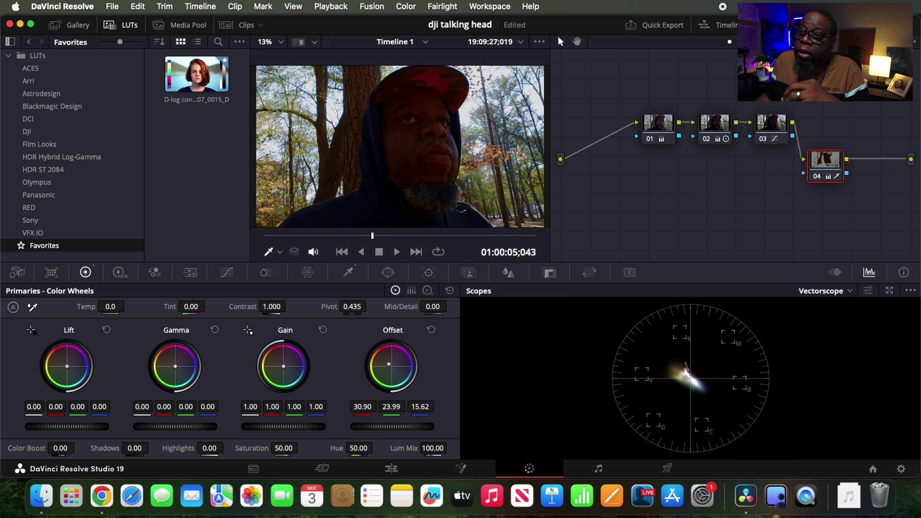
drag(390, 365, 392, 370)
scroll(432, 145, up, 4)
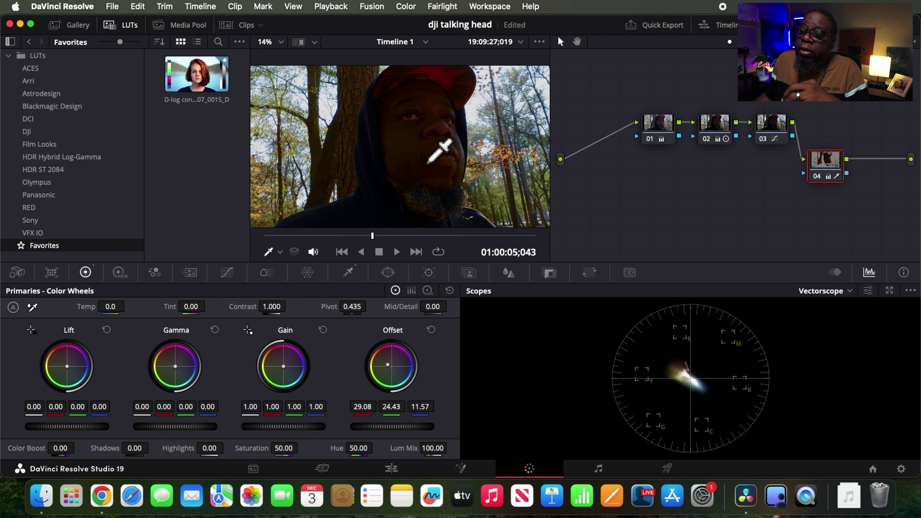
scroll(440, 153, up, 2)
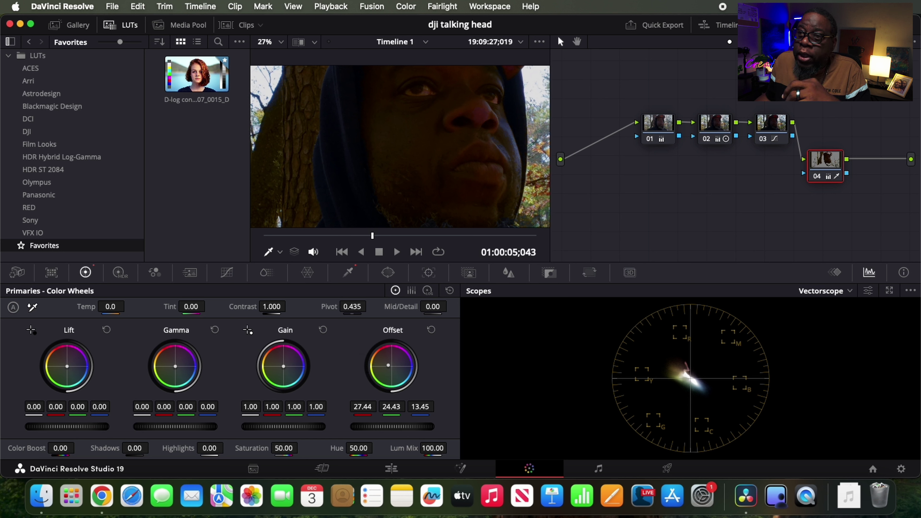
Raise node 04's shadows to 30.50 and lower its lift to -0.01.
drag(134, 448, 152, 447)
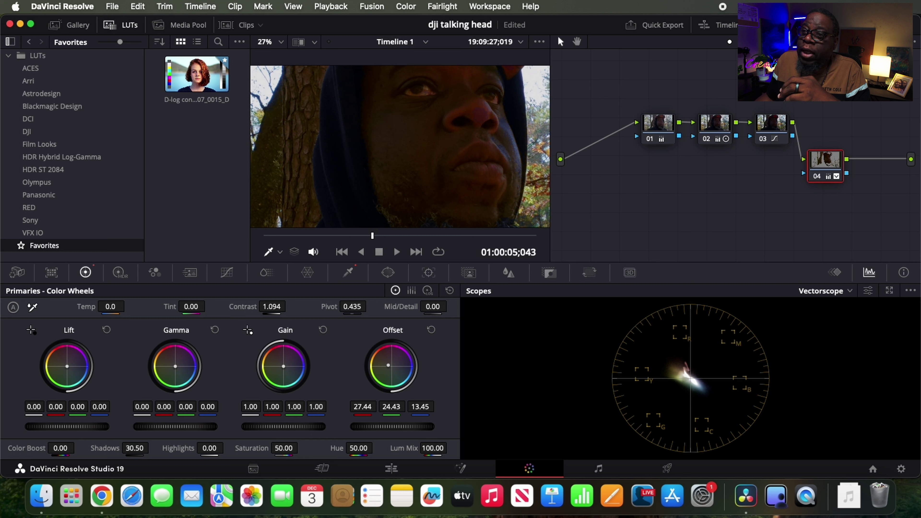
drag(67, 427, 66, 427)
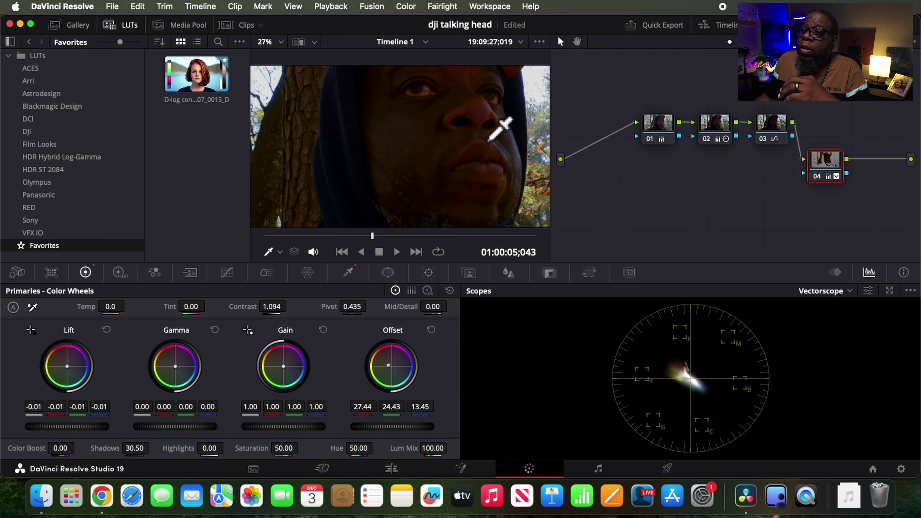
scroll(490, 139, down, 1)
scroll(490, 139, down, 4)
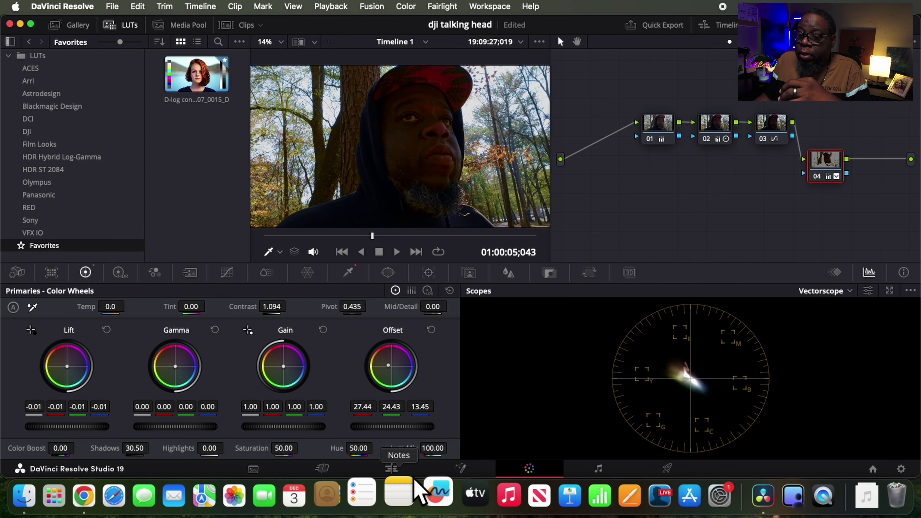
On the Edit page, scrub the clip and toggle the grade bypass to compare, ending graded.
click(400, 468)
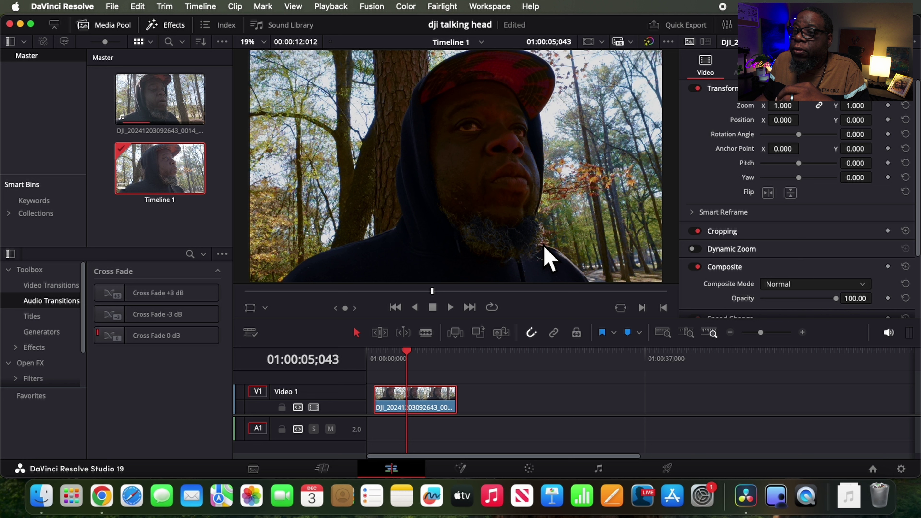
mouse_move(408, 354)
mouse_down()
mouse_move(434, 357)
mouse_move(377, 357)
mouse_move(400, 358)
mouse_up()
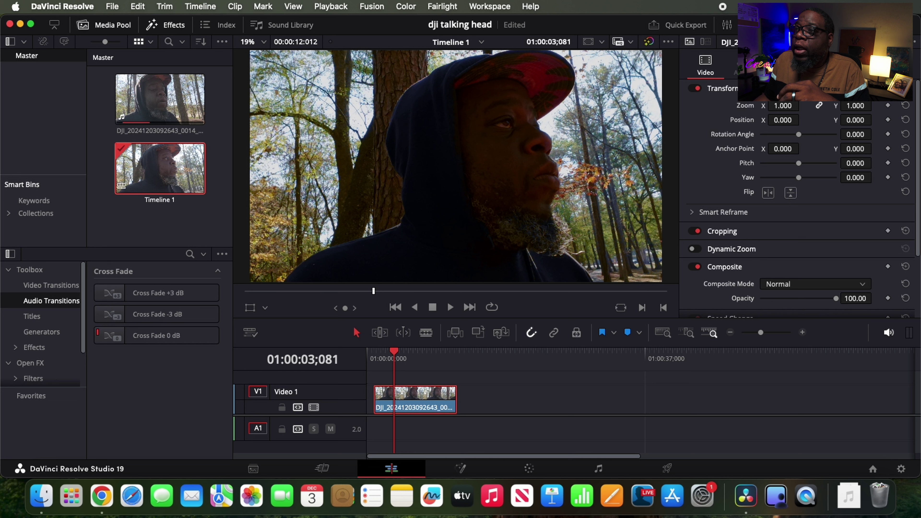
click(649, 42)
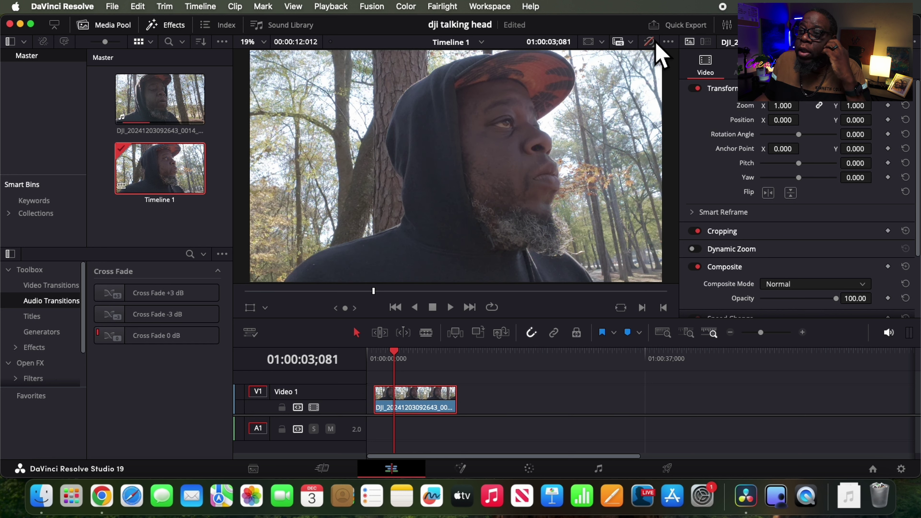
click(655, 46)
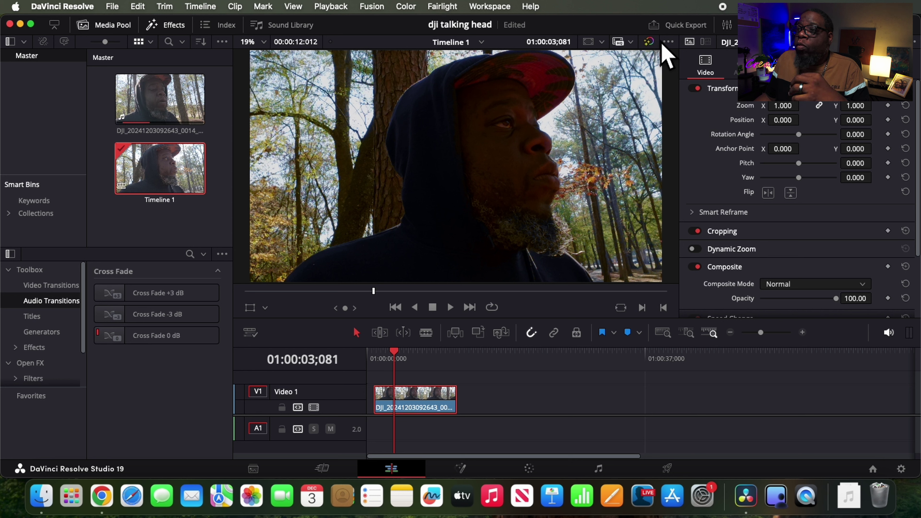
click(649, 42)
click(649, 41)
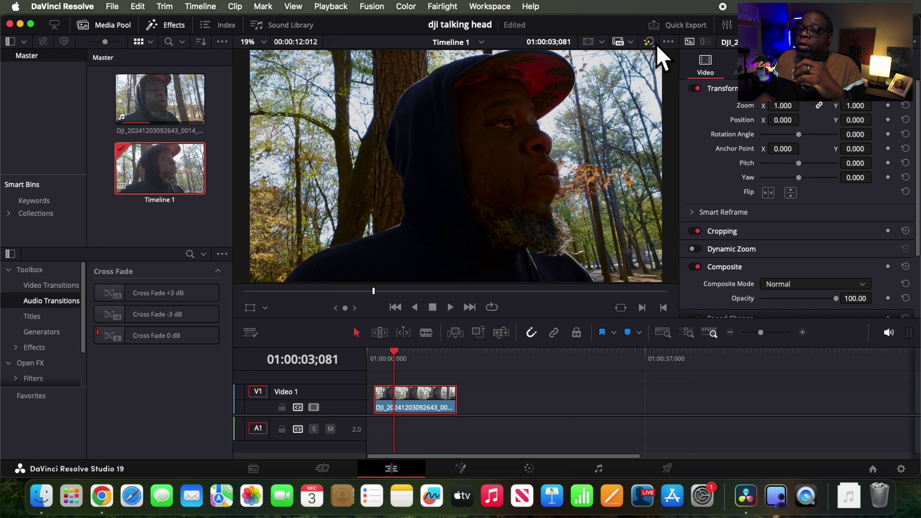
click(649, 42)
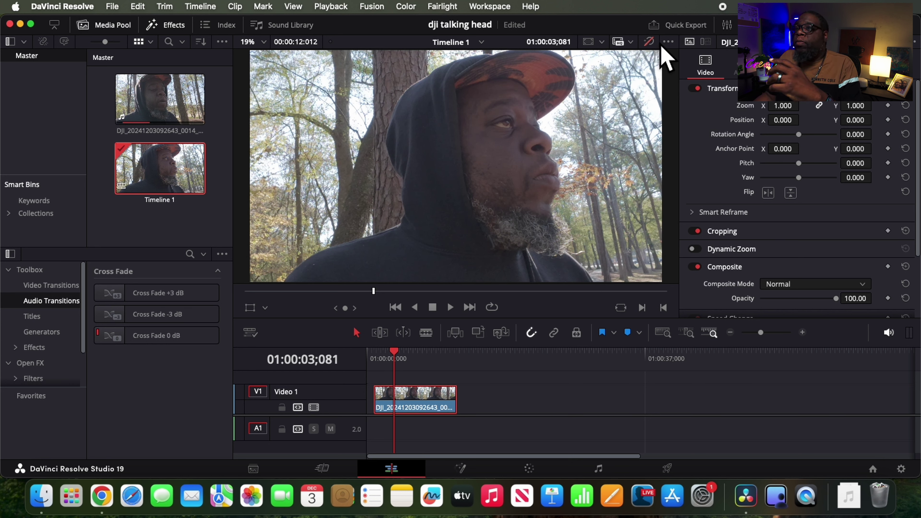
click(649, 42)
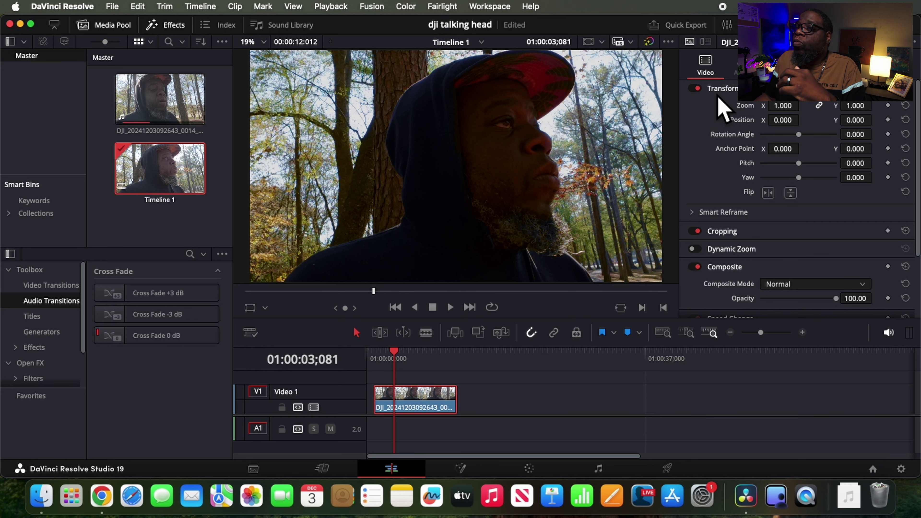
Back on the Color page, move node 04 in line after node 03 and show the clip strip.
click(528, 467)
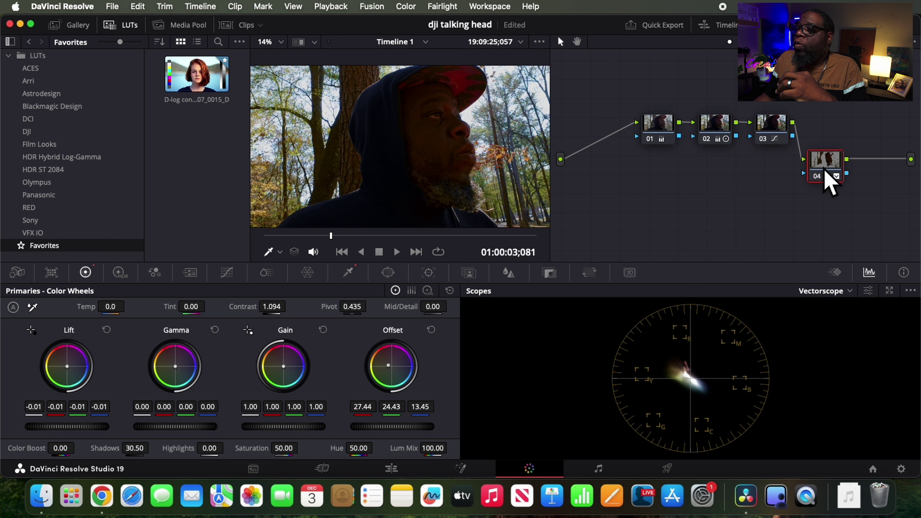
drag(825, 170, 827, 132)
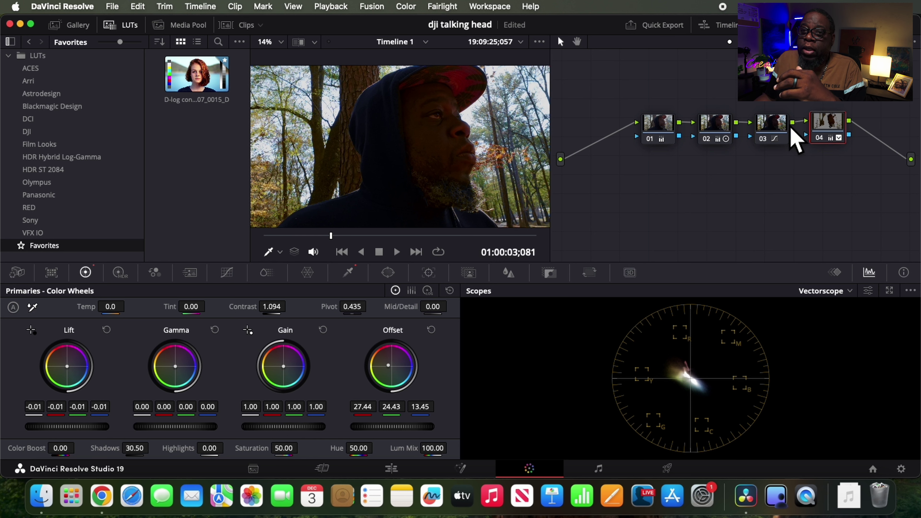
click(250, 25)
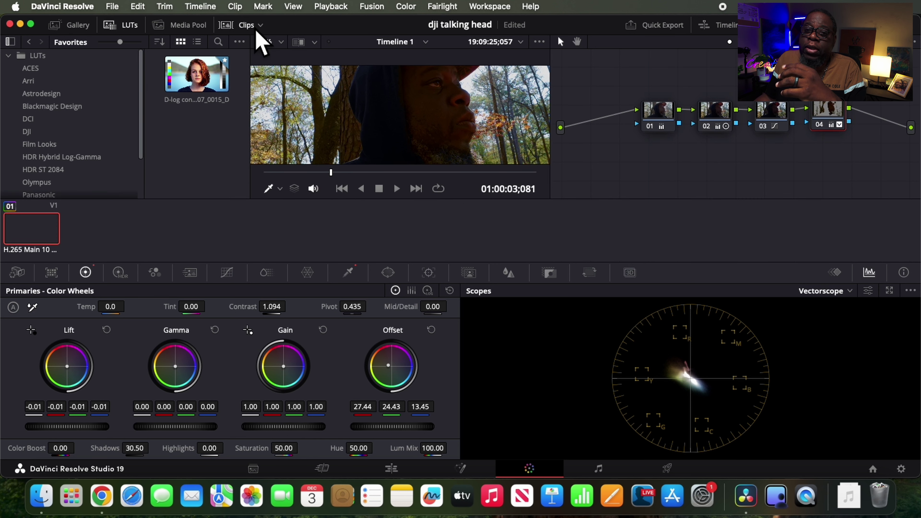
Generate a 65 Point Cube LUT from the graded clip, then cancel the file dialog.
right_click(44, 228)
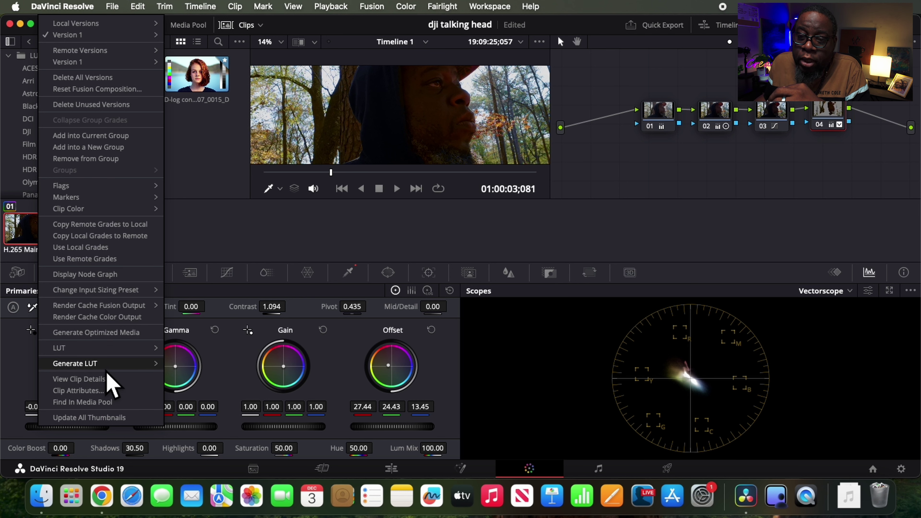
mouse_move(109, 368)
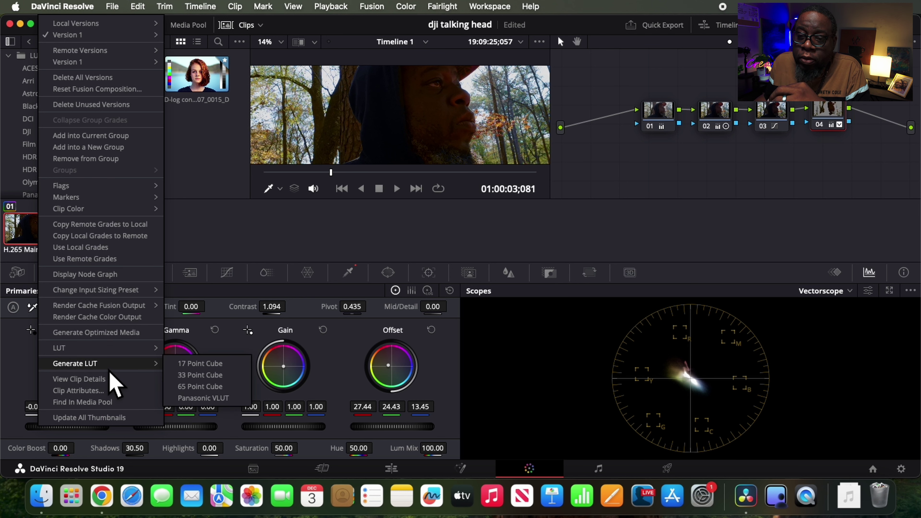
click(205, 389)
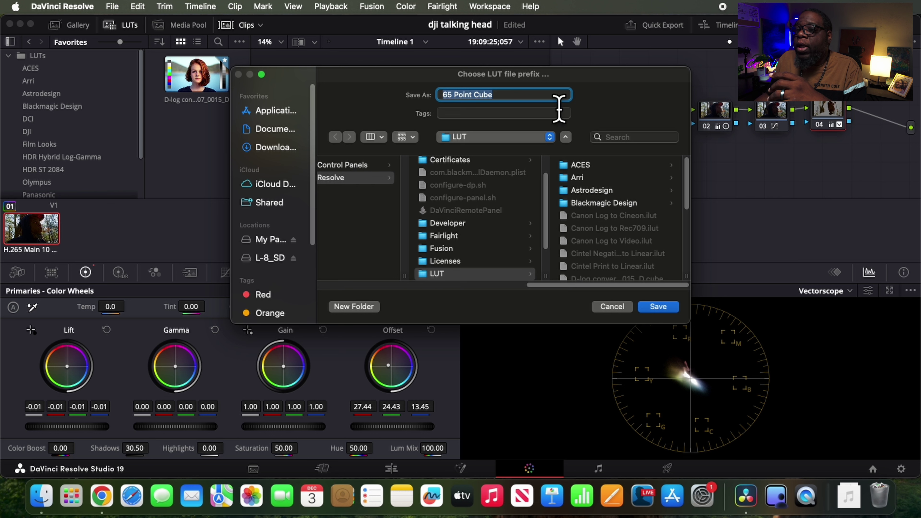
click(615, 308)
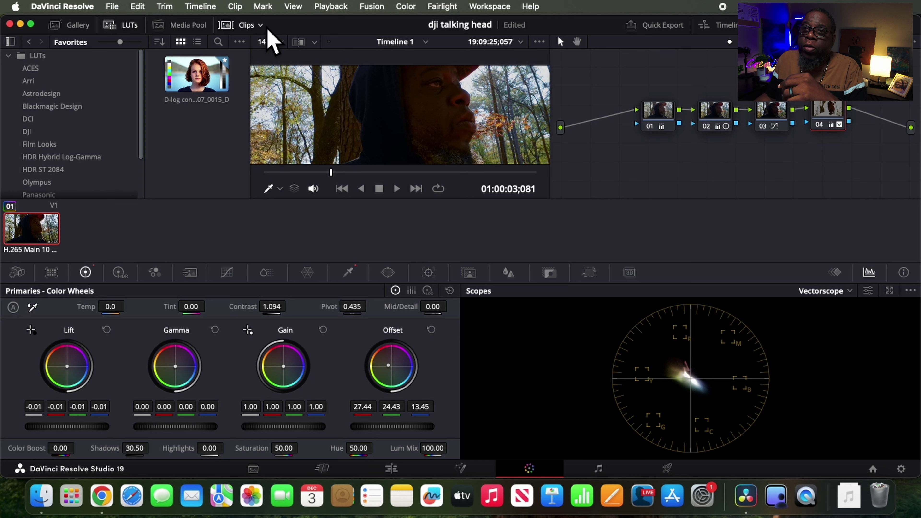
Toggle the Clips button off to close the thumbnail strip on the Color page.
click(249, 24)
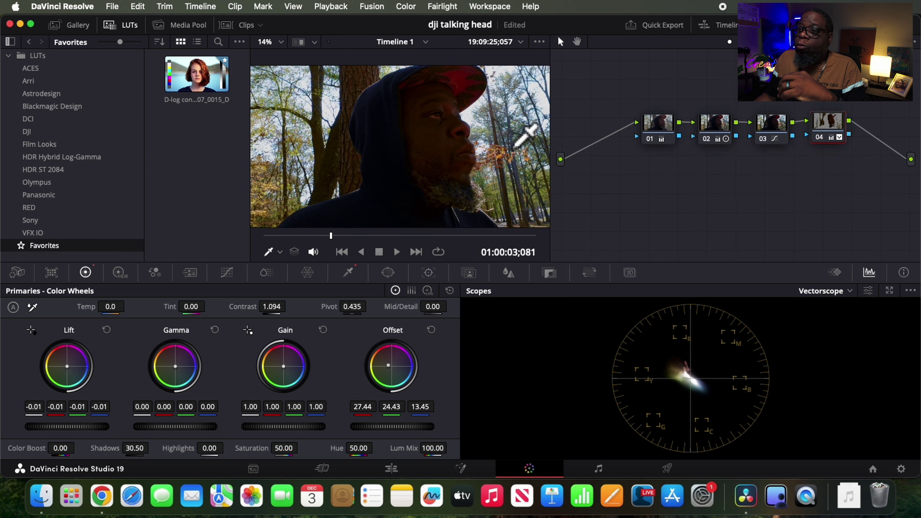